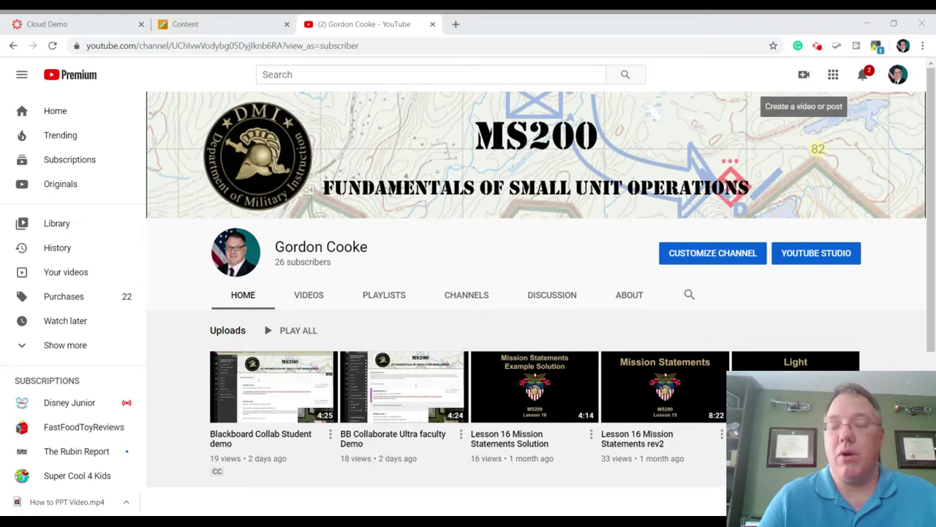
- Start a new video upload to the channel using the file How to PPT Video.mp4
{"action": "left_click", "coordinate": [804, 76]}
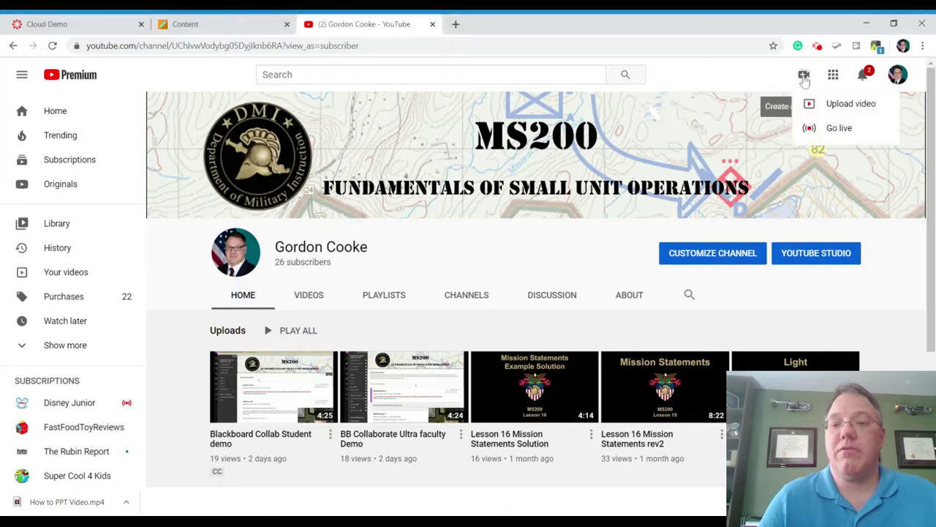
{"action": "left_click", "coordinate": [827, 108]}
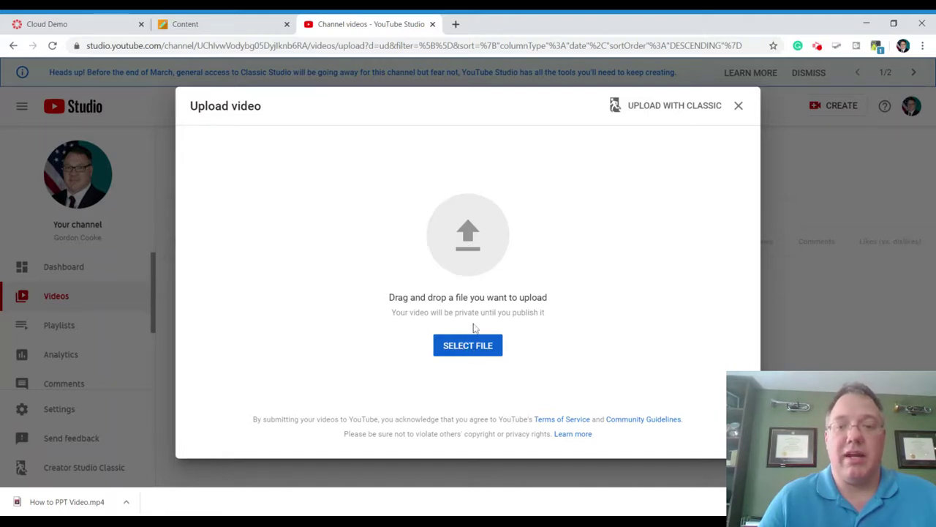
{"action": "left_click", "coordinate": [478, 349]}
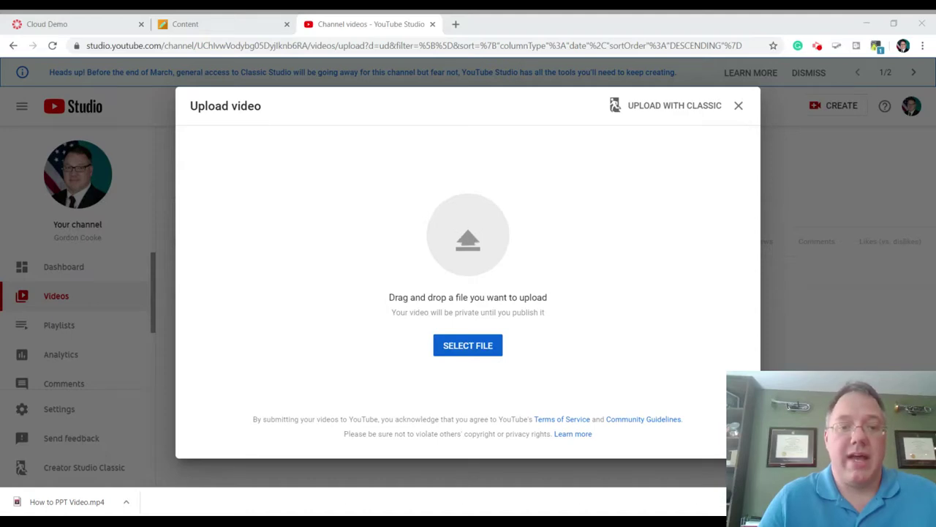
{"action": "key", "text": "Return"}
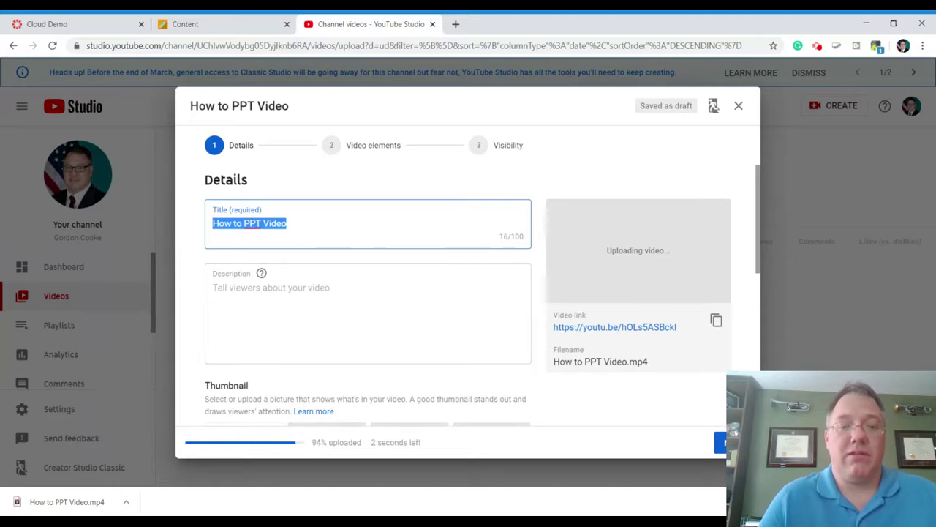
- Insert "use PowerPoint to make a lecture" after "How to" in the video title
{"action": "left_click", "coordinate": [287, 223]}
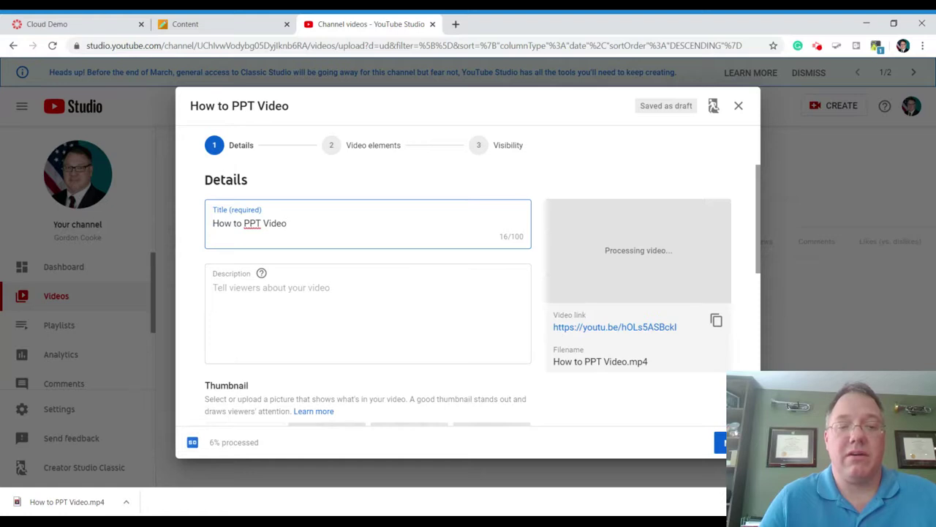
{"action": "left_click_drag", "start_coordinate": [287, 223], "coordinate": [205, 230]}
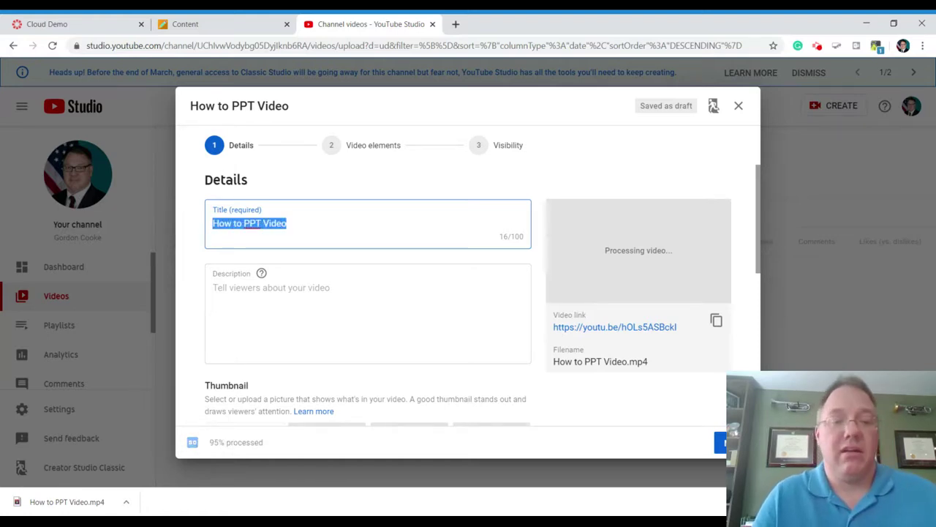
{"action": "left_click", "coordinate": [261, 247]}
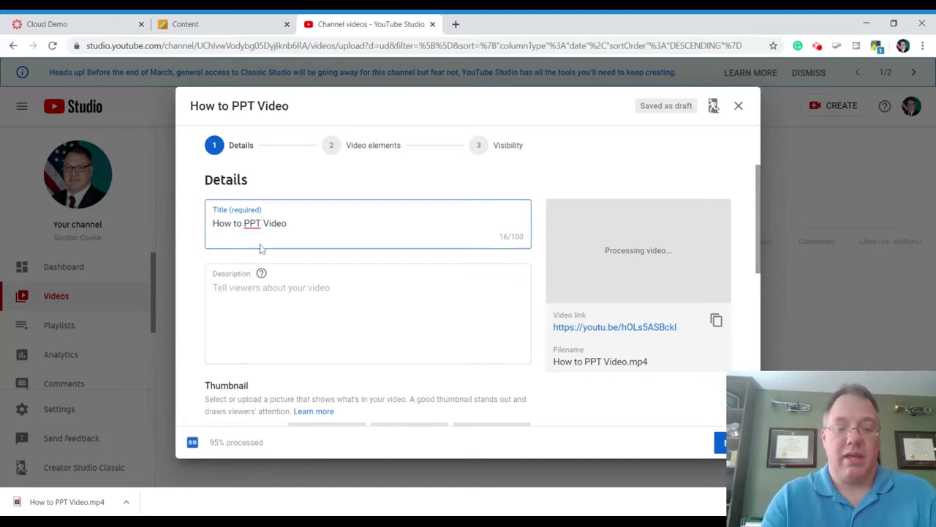
{"action": "type", "text": "use "}
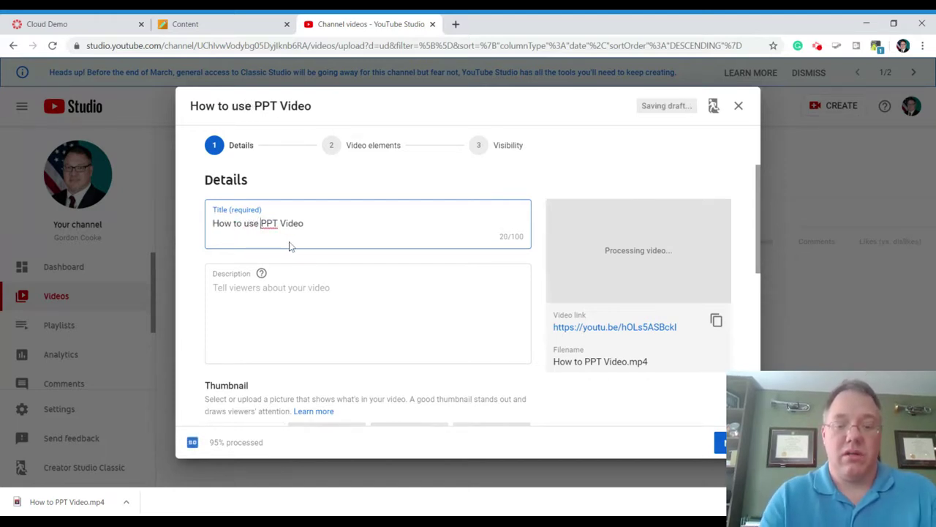
{"action": "type", "text": "PoPPT Vide"}
{"action": "key", "text": "BackSpace"}
{"action": "type", "text": "wer"}
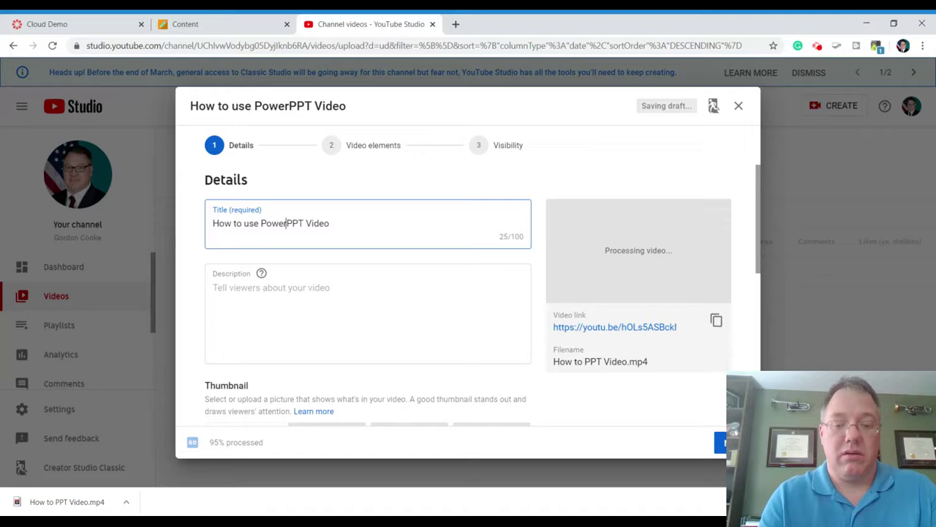
{"action": "type", "text": "Point to ma"}
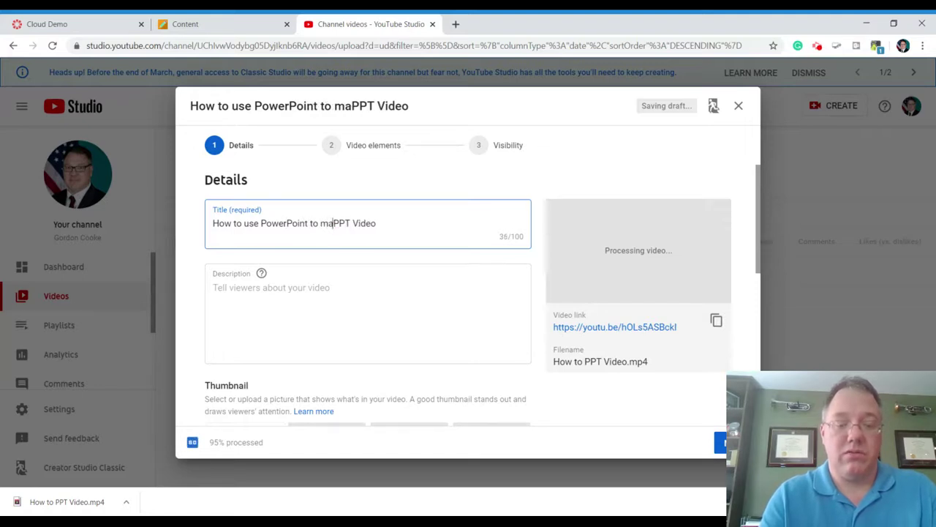
{"action": "type", "text": "ke"}
{"action": "key", "text": "BackSpace"}
{"action": "key", "text": "BackSpace"}
{"action": "type", "text": "ke a lecture"}
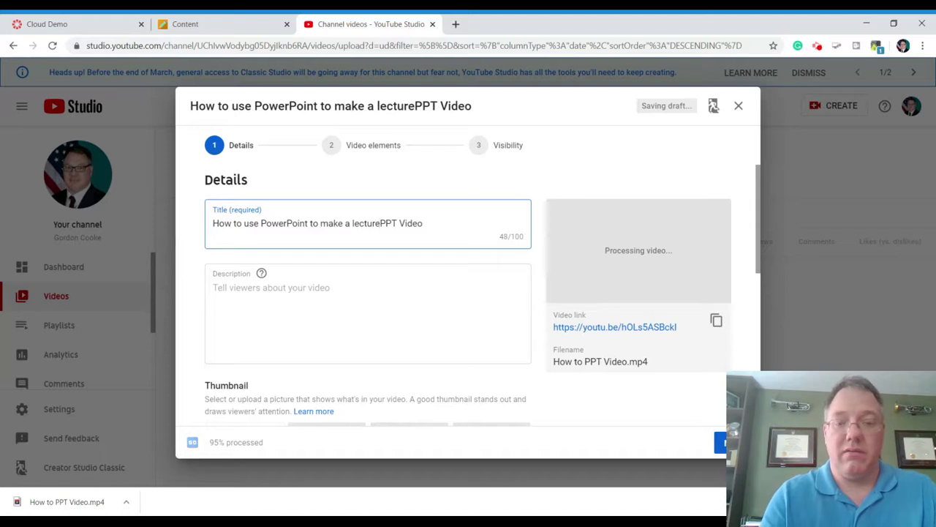
- Remove the leftover "PPT" and lowercase "video" so the title reads "How to use PowerPoint to make a lecture video"
{"action": "key", "text": "Delete"}
{"action": "key", "text": "Delete"}
{"action": "key", "text": "Delete"}
{"action": "key", "text": "Delete"}
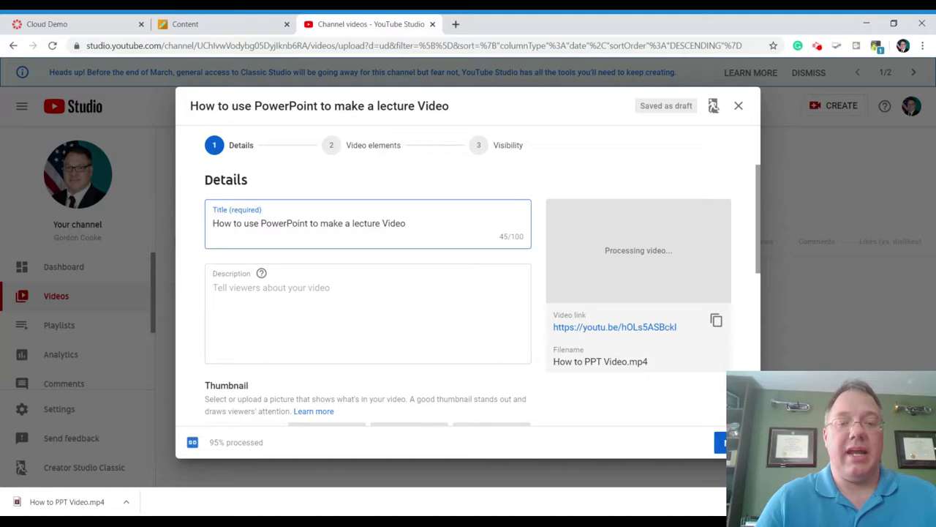
{"action": "key", "text": "ctrl+Left"}
{"action": "type", "text": "v"}
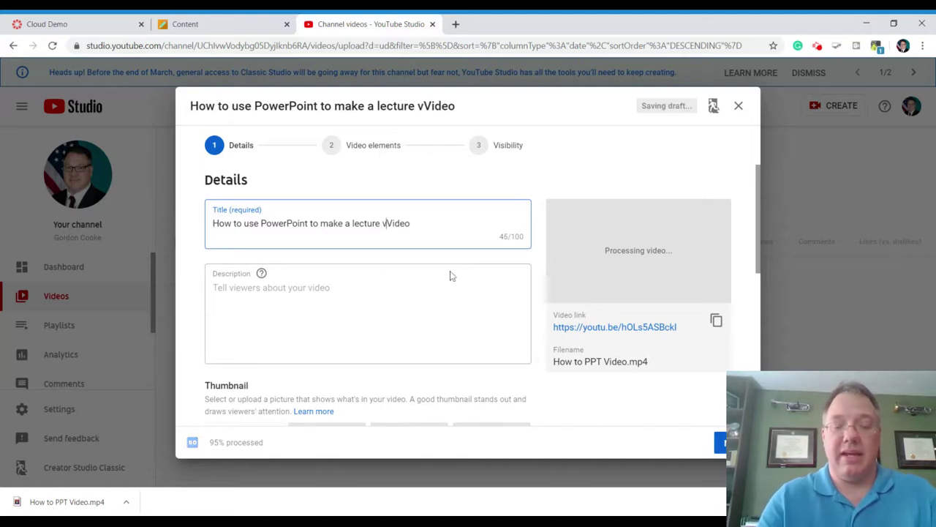
{"action": "key", "text": "Delete"}
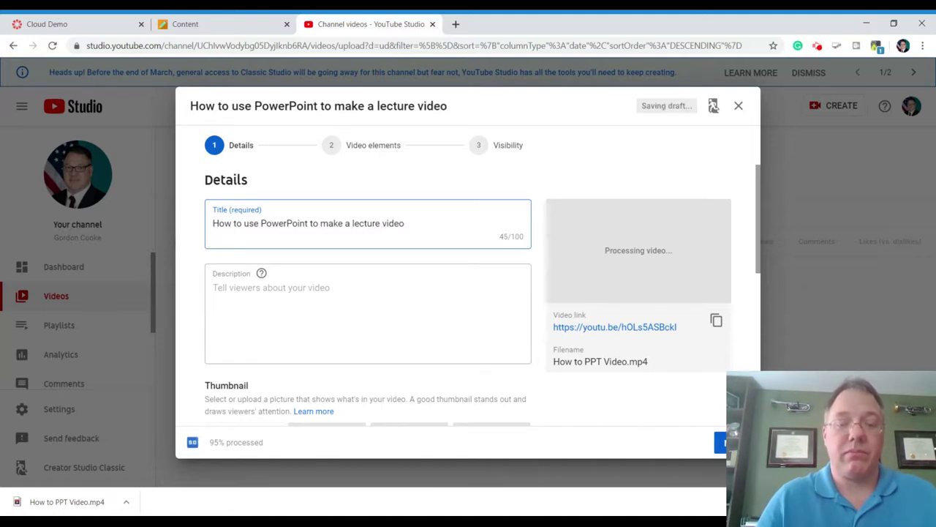
- Enter the video description "Demonstartion of how to use PowerPoint to create a lecture video. Using PPT record feature."
{"action": "left_click", "coordinate": [314, 282]}
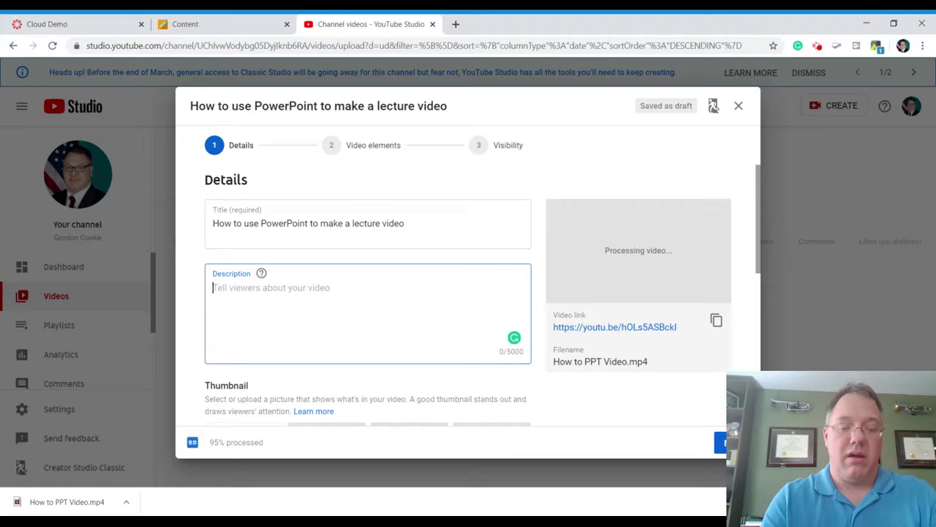
{"action": "type", "text": "Demonstartion of how to use PowerPoint to create a lecture video. Using PPT recor"}
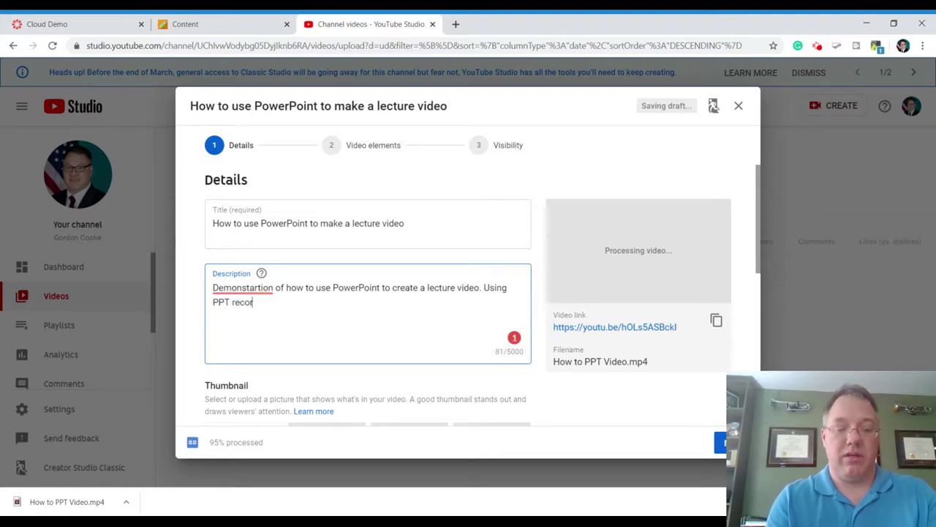
{"action": "type", "text": "d feat"}
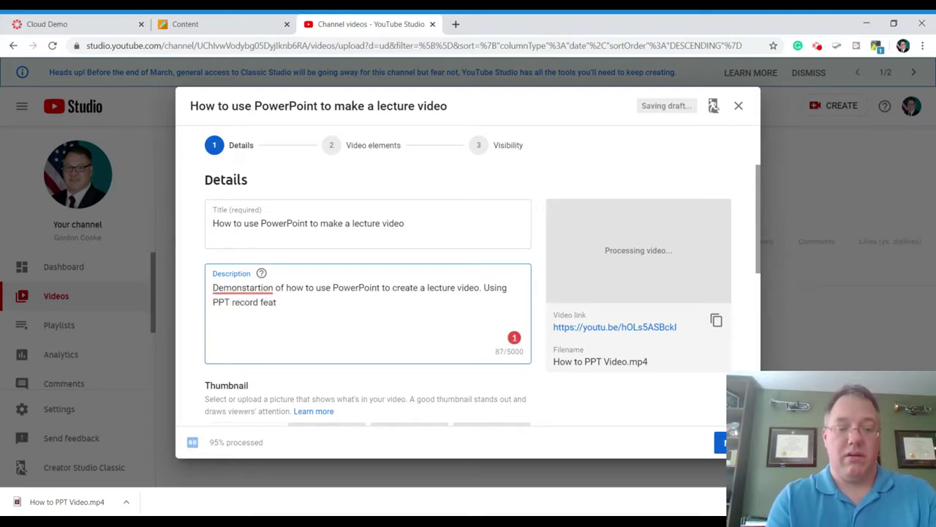
{"action": "type", "text": "ure."}
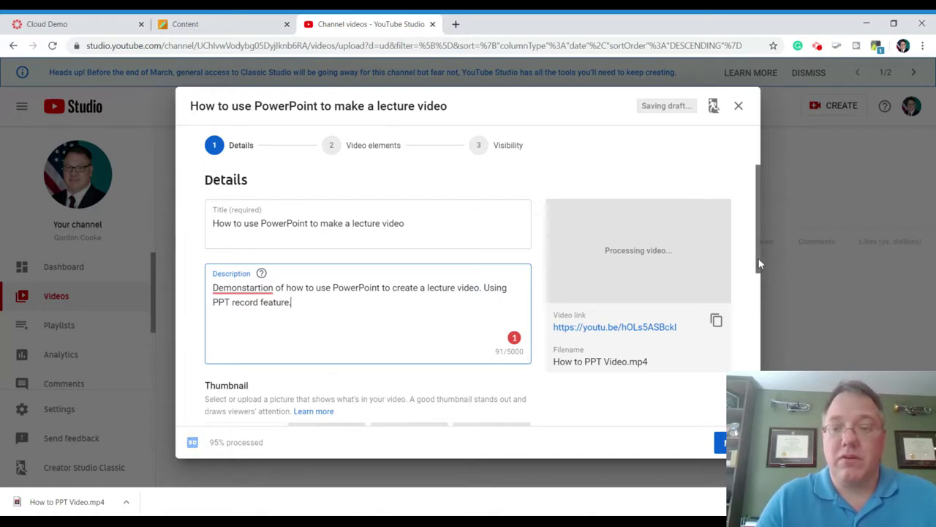
- Add the video to the Faculty demos playlist
{"action": "left_click_drag", "start_coordinate": [760, 257], "coordinate": [761, 358]}
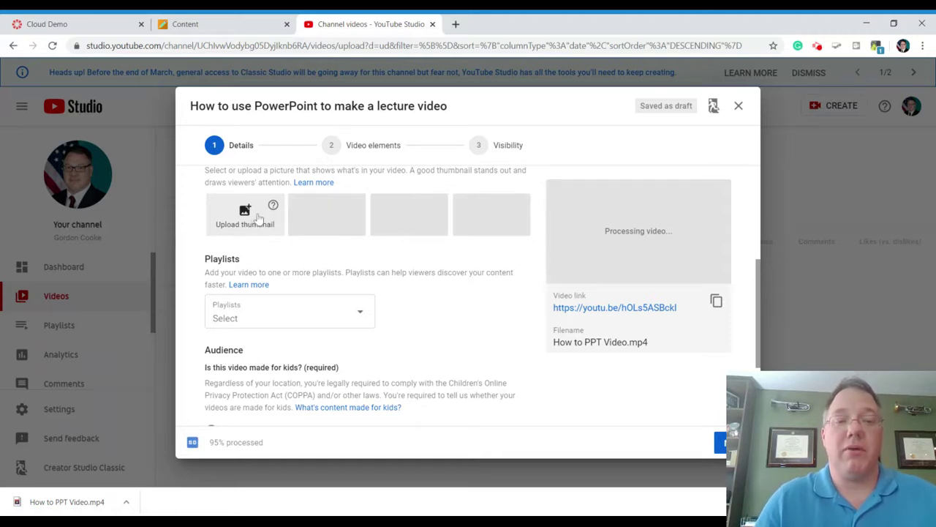
{"action": "left_click", "coordinate": [359, 314]}
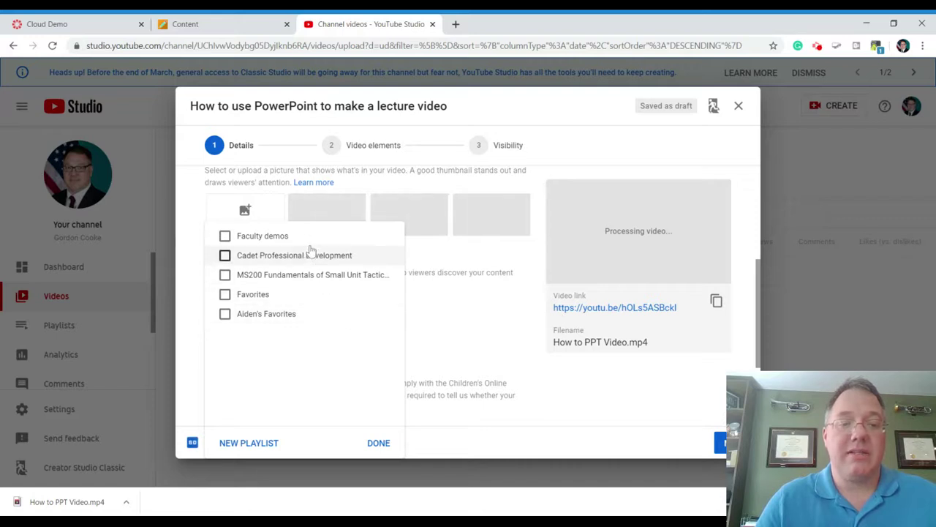
{"action": "left_click", "coordinate": [283, 239]}
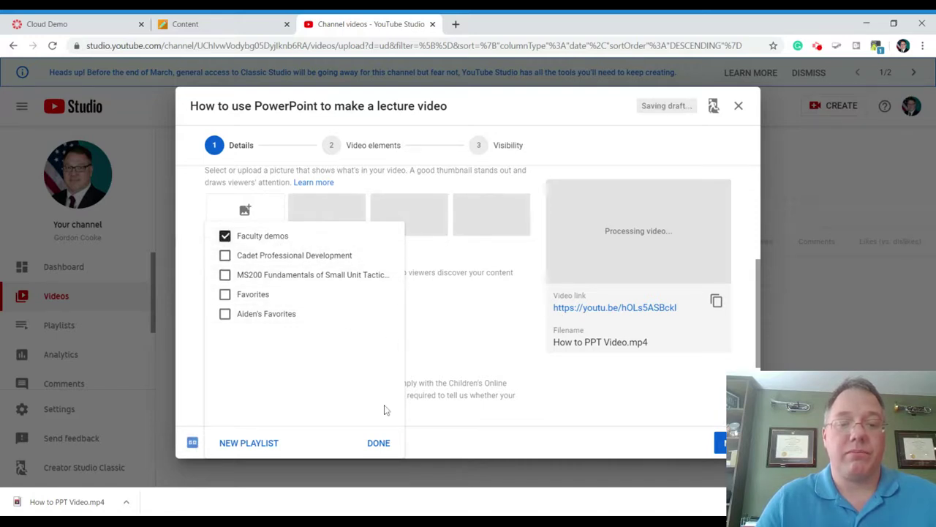
{"action": "left_click", "coordinate": [379, 443]}
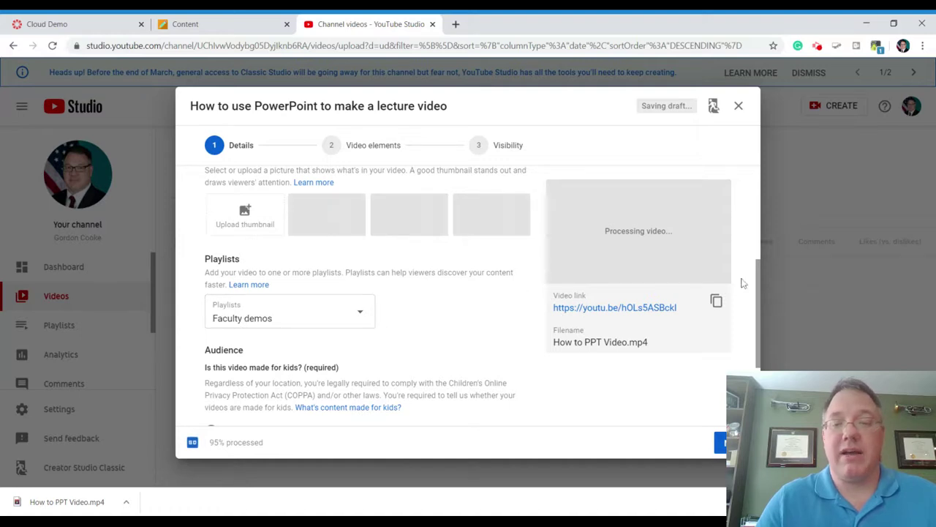
- Try the suggested thumbnails and choose the middle one showing the smiley face for the video
{"action": "mouse_move", "coordinate": [758, 290]}
{"action": "left_mouse_down"}
{"action": "mouse_move", "coordinate": [758, 313]}
{"action": "mouse_move", "coordinate": [762, 199]}
{"action": "mouse_move", "coordinate": [762, 280]}
{"action": "left_mouse_up"}
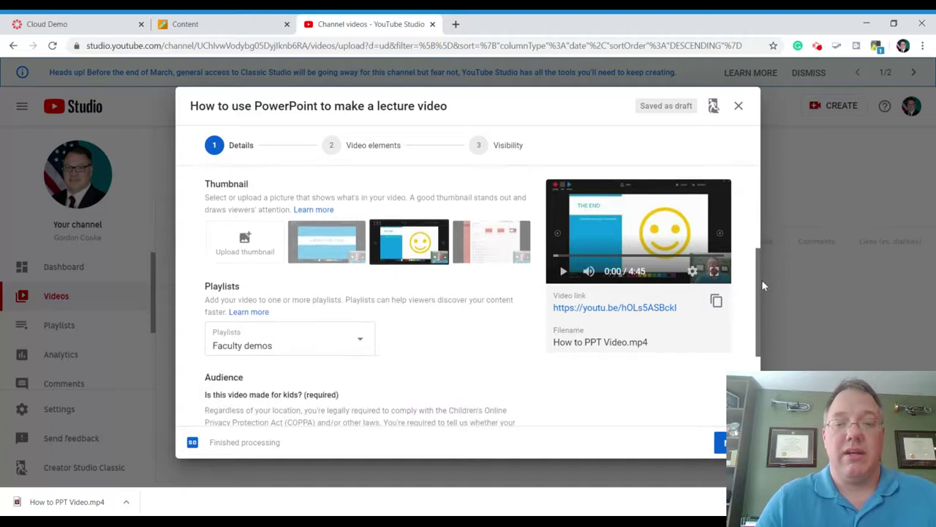
{"action": "left_click", "coordinate": [355, 250]}
{"action": "left_click", "coordinate": [410, 252]}
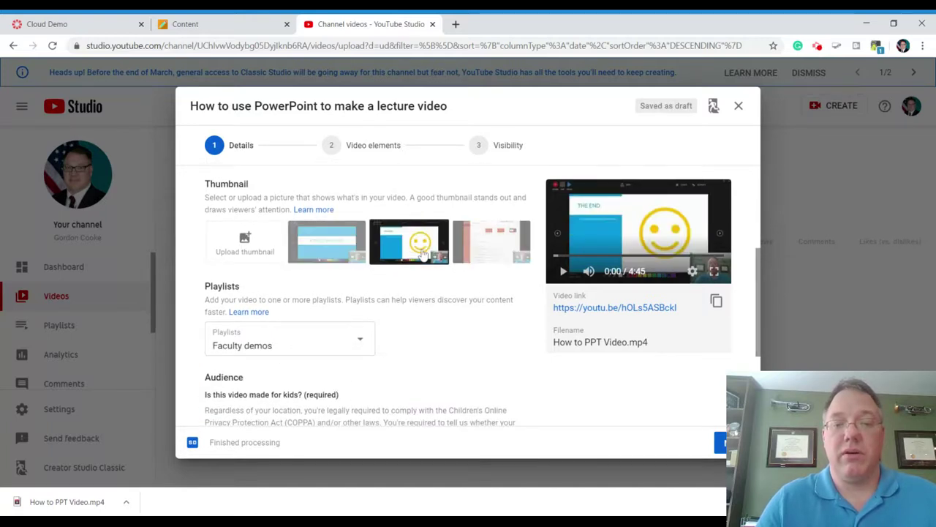
{"action": "left_click", "coordinate": [491, 245]}
{"action": "left_click", "coordinate": [401, 250]}
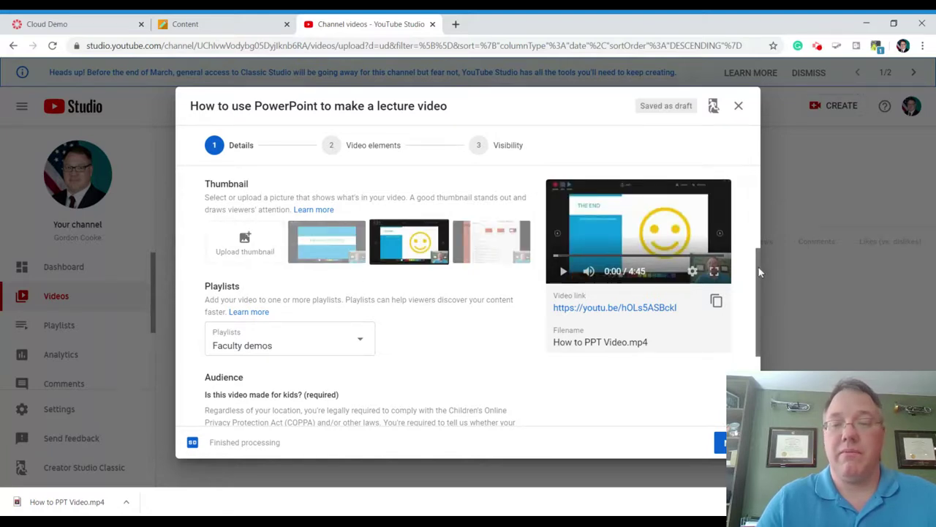
- Mark the video as not made for kids and look over the advanced age restriction options
{"action": "left_click_drag", "start_coordinate": [758, 267], "coordinate": [758, 342]}
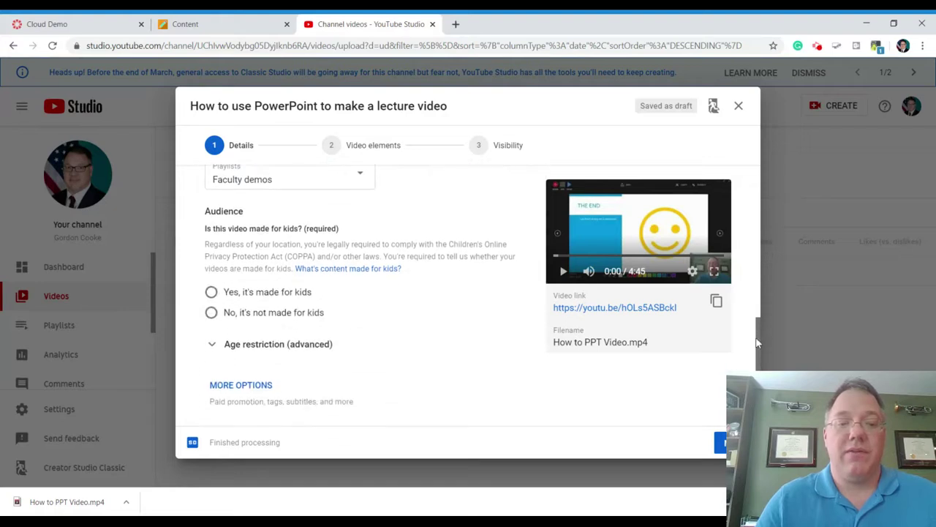
{"action": "left_click", "coordinate": [211, 312]}
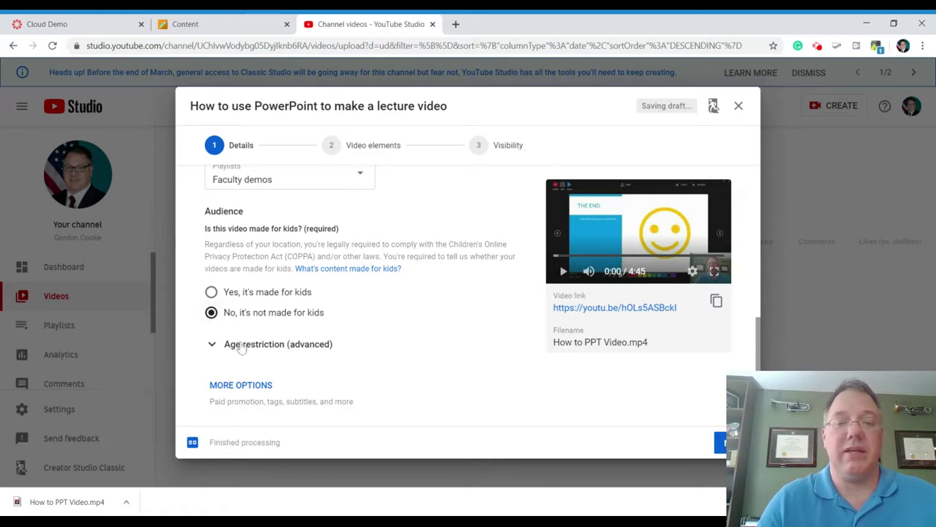
{"action": "left_click", "coordinate": [213, 345]}
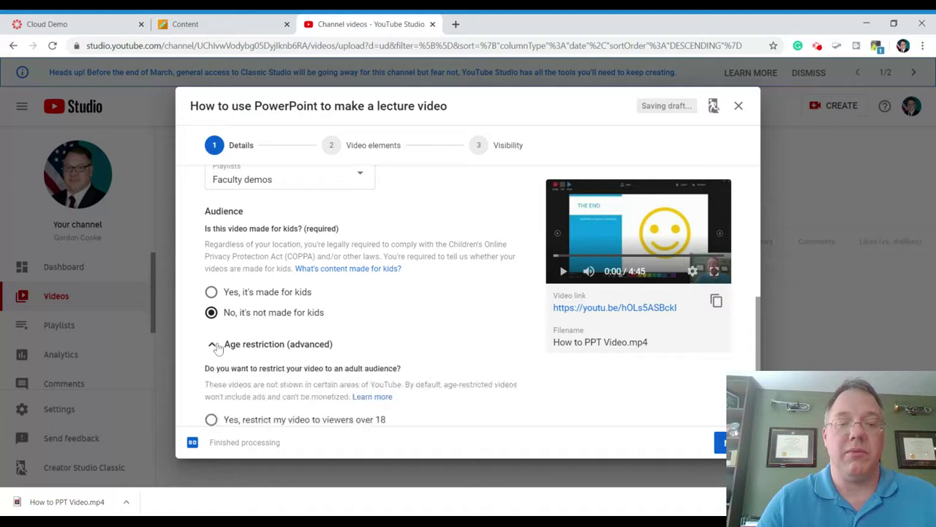
{"action": "left_click", "coordinate": [213, 345]}
{"action": "left_click", "coordinate": [213, 344]}
{"action": "left_click", "coordinate": [213, 345]}
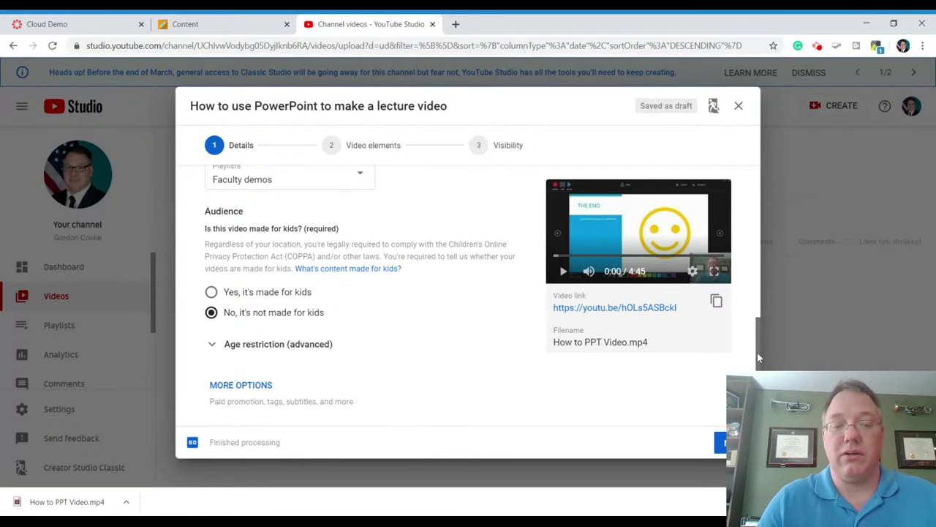
- Skip the end screen and cards, and publish the video with Public visibility
{"action": "left_click_drag", "start_coordinate": [759, 349], "coordinate": [759, 153]}
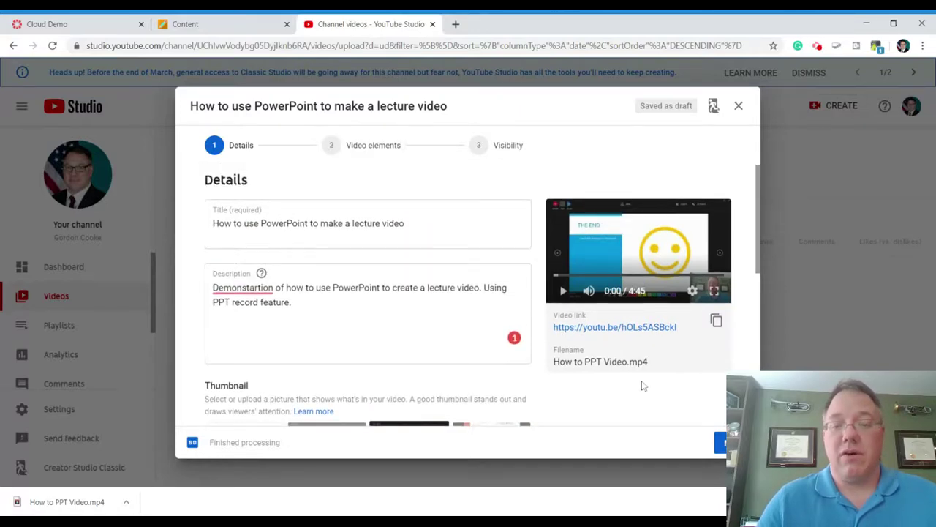
{"action": "left_click", "coordinate": [720, 445]}
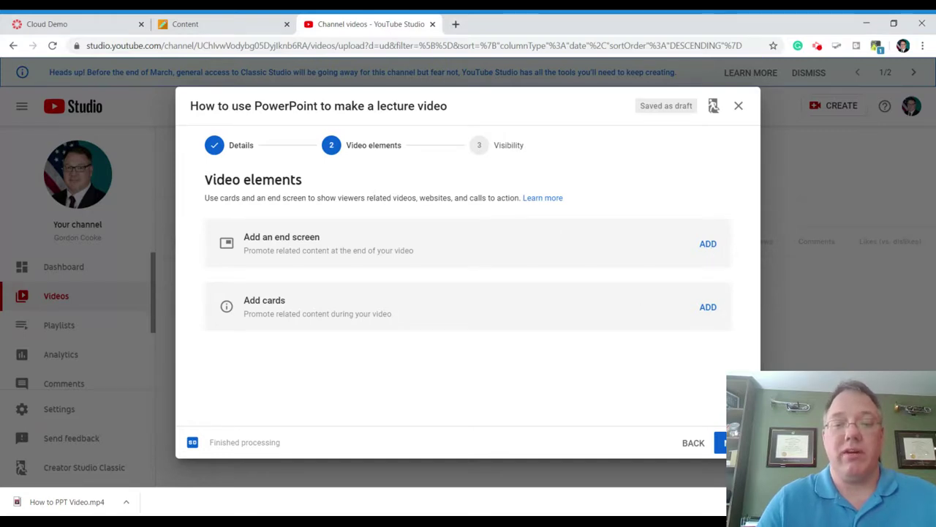
{"action": "left_click", "coordinate": [735, 443]}
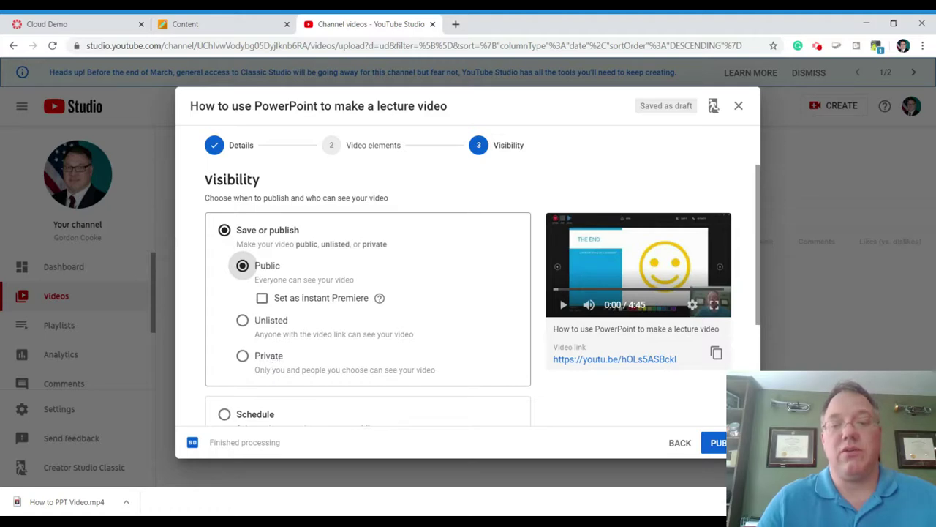
{"action": "left_click", "coordinate": [243, 321]}
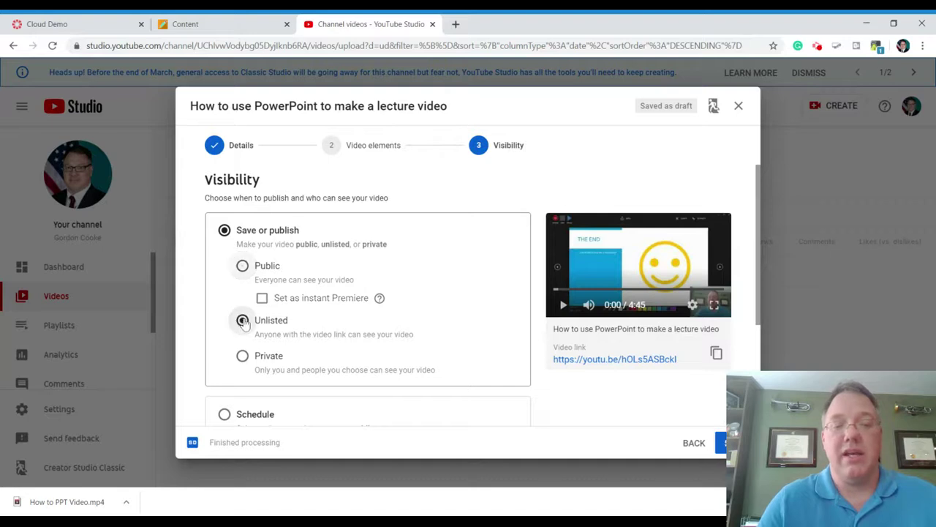
{"action": "left_click", "coordinate": [243, 267]}
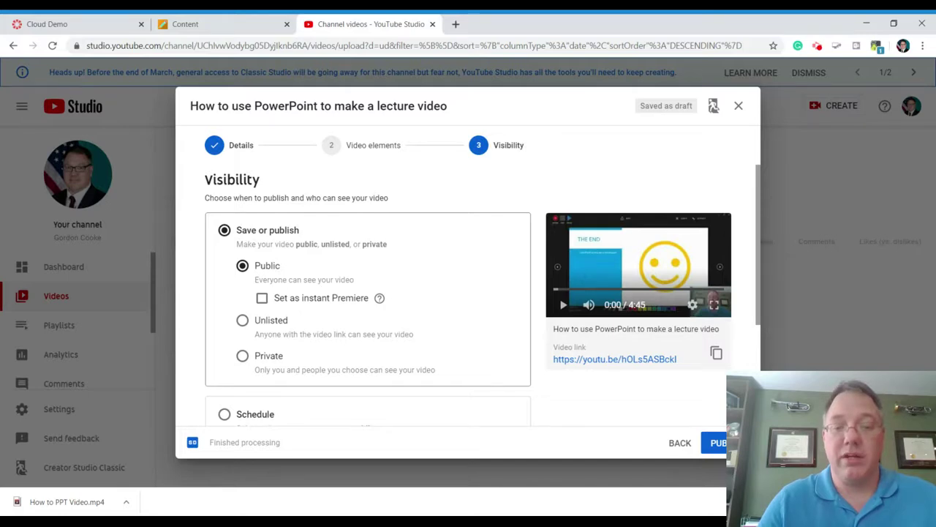
{"action": "left_click", "coordinate": [716, 443]}
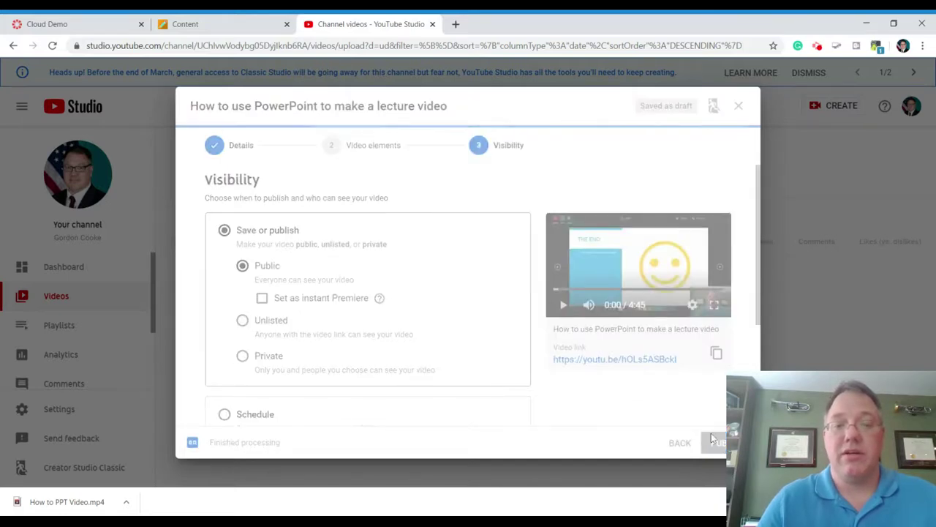